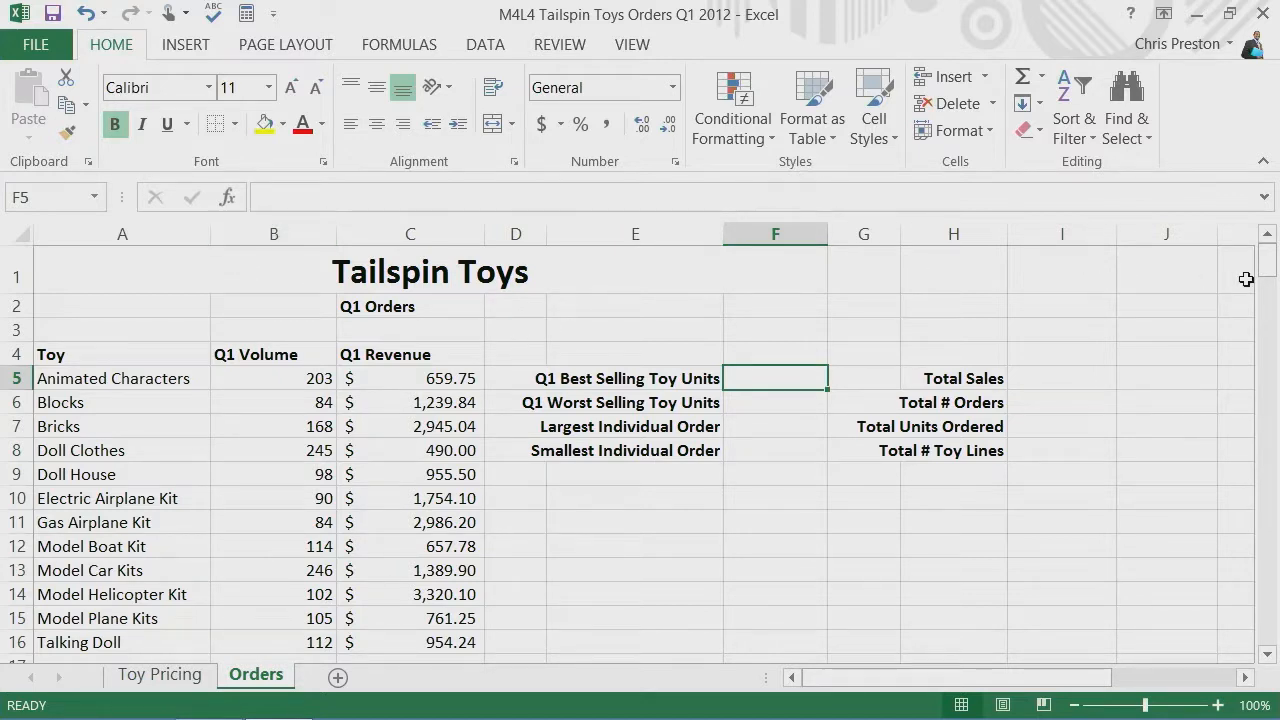
Examine the orders table and go to the Extended_Price named range to see which cells it covers
{"action": "left_click_drag", "start_coordinate": [1268, 271], "coordinate": [1268, 298]}
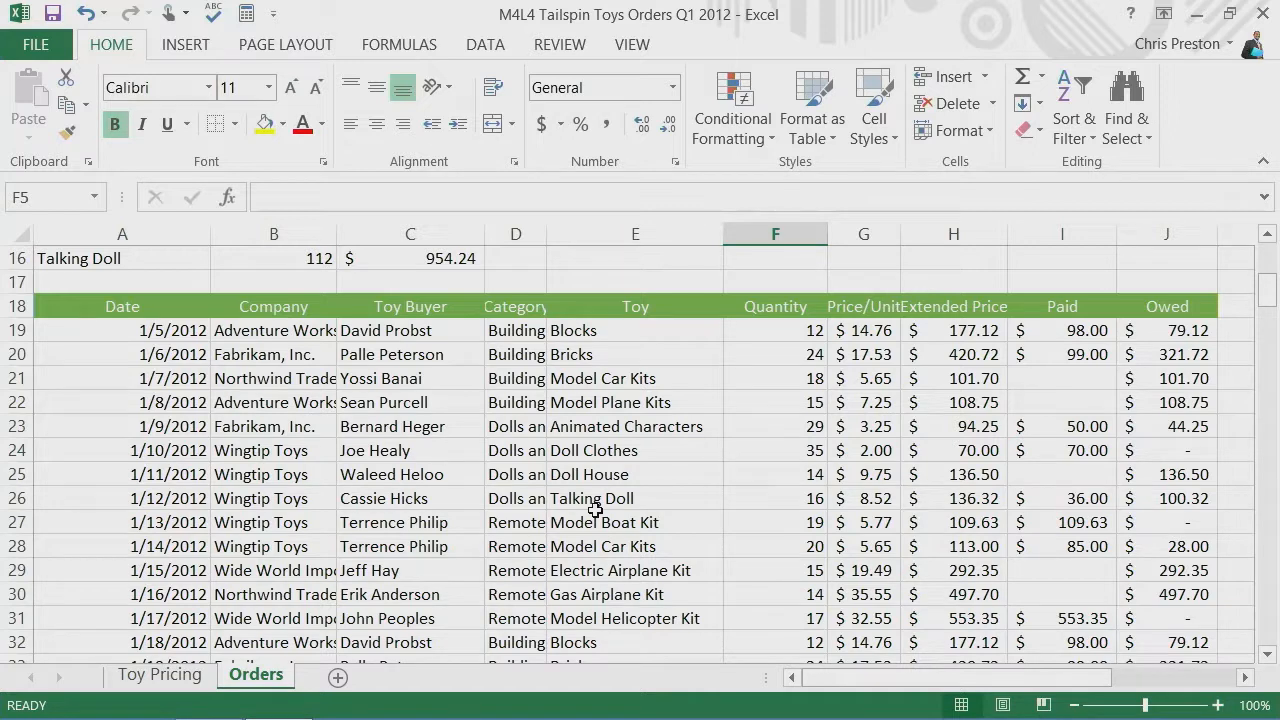
{"action": "left_click", "coordinate": [95, 199]}
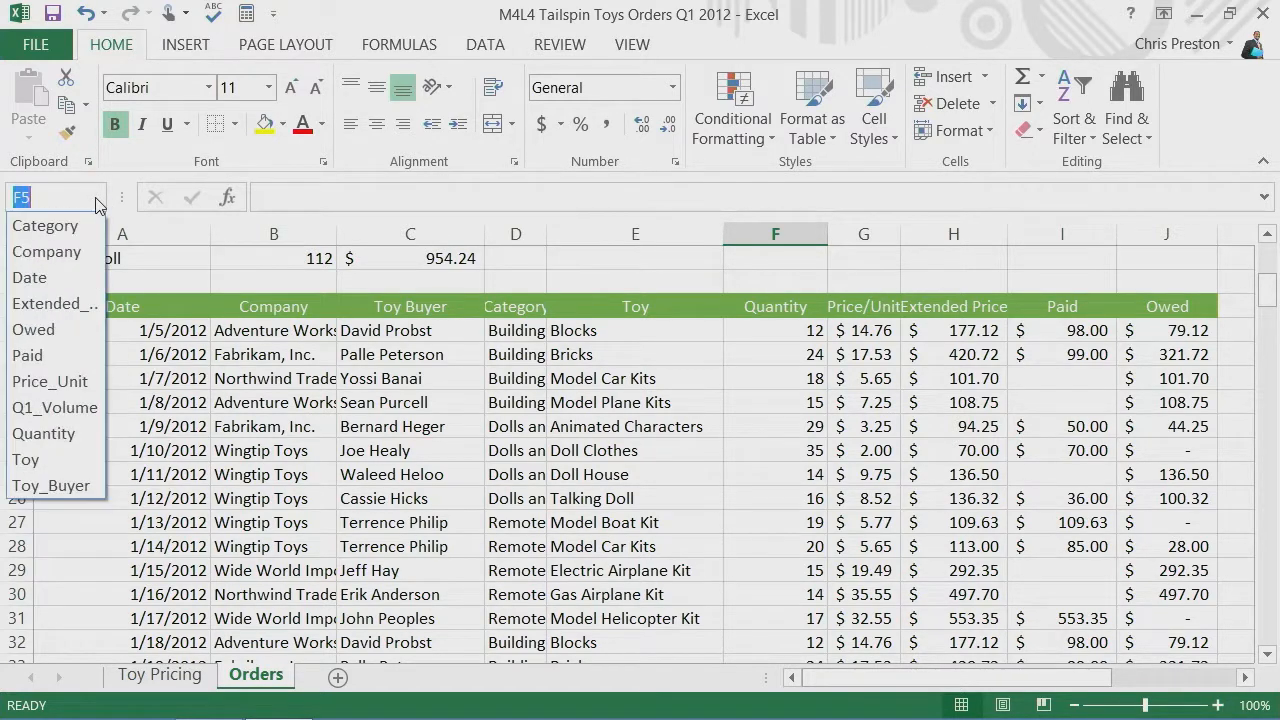
{"action": "left_click", "coordinate": [60, 301]}
{"action": "left_click_drag", "start_coordinate": [1268, 298], "coordinate": [1270, 292]}
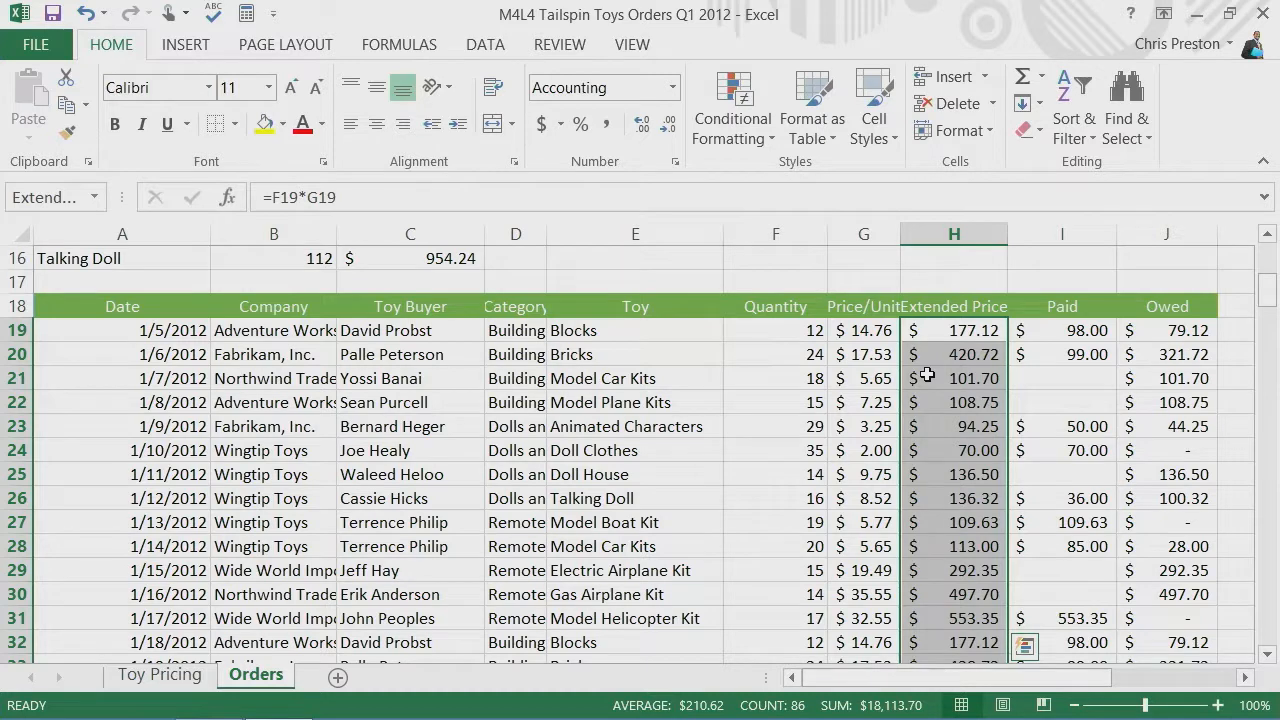
{"action": "left_click_drag", "start_coordinate": [1268, 296], "coordinate": [1260, 250]}
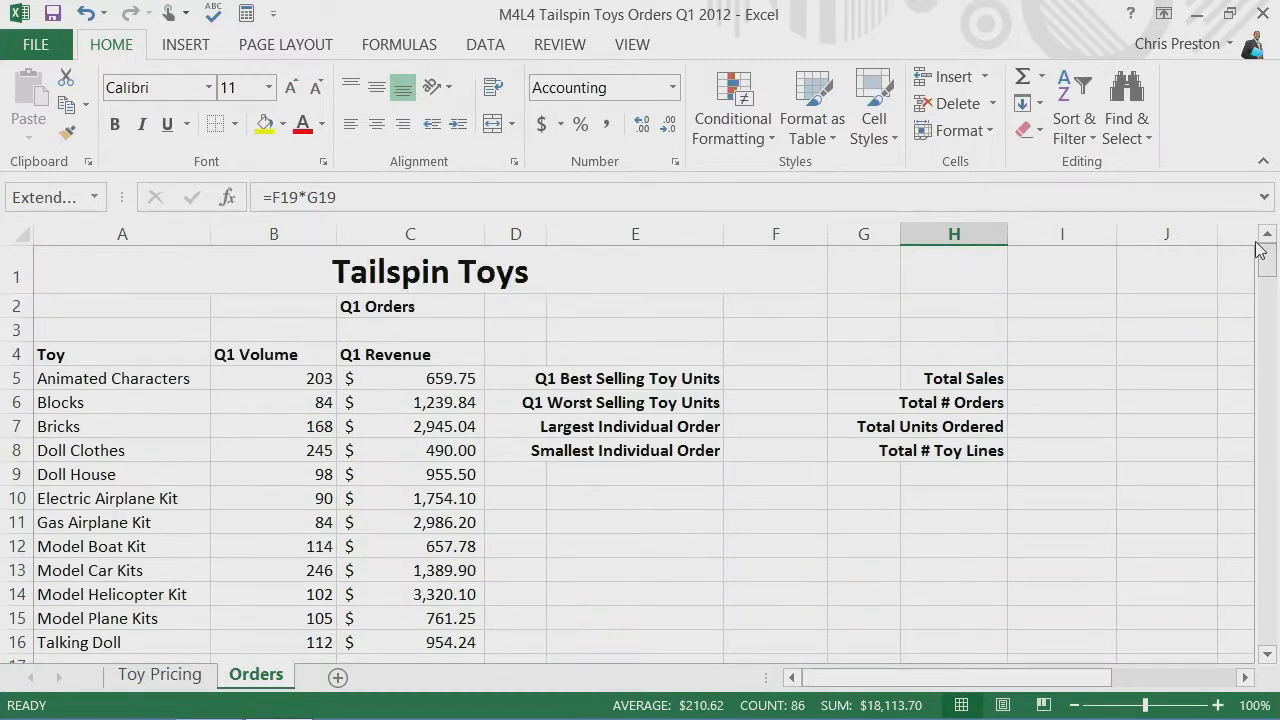
Calculate Total Sales in I5 by inserting the SUM function with the named range Extended_Price as its argument
{"action": "left_click", "coordinate": [1045, 376]}
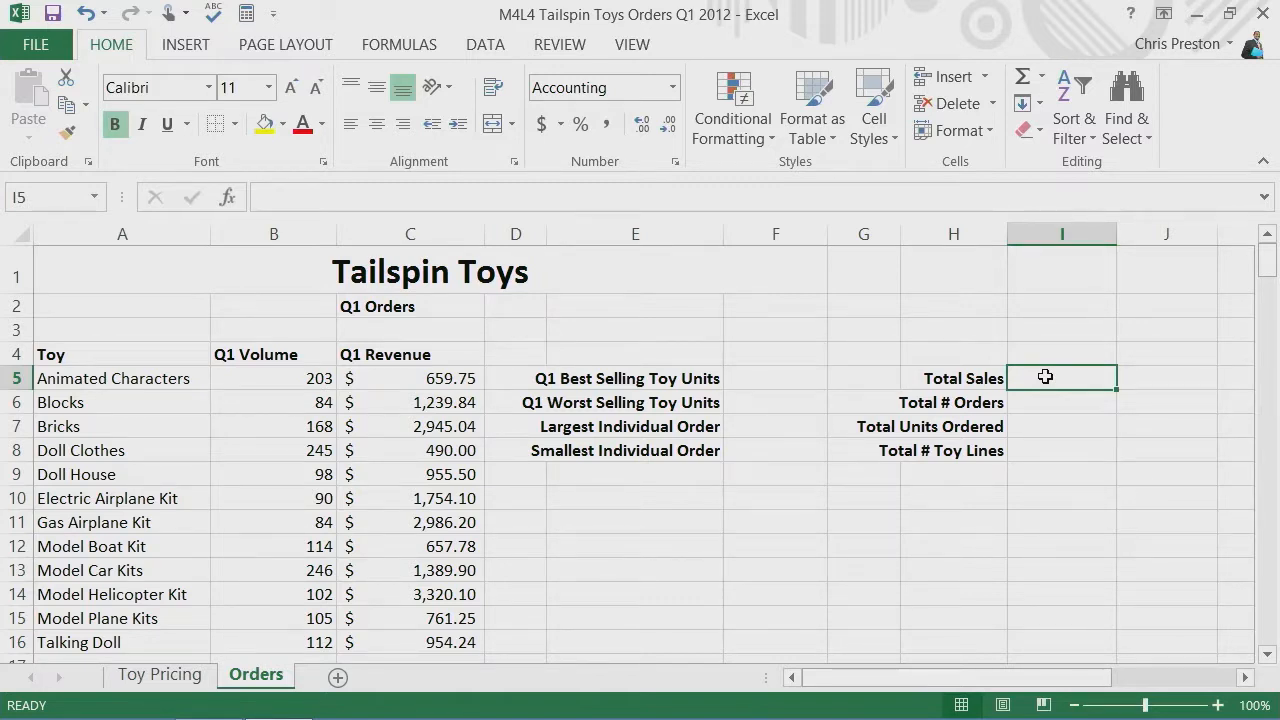
{"action": "type", "text": "="}
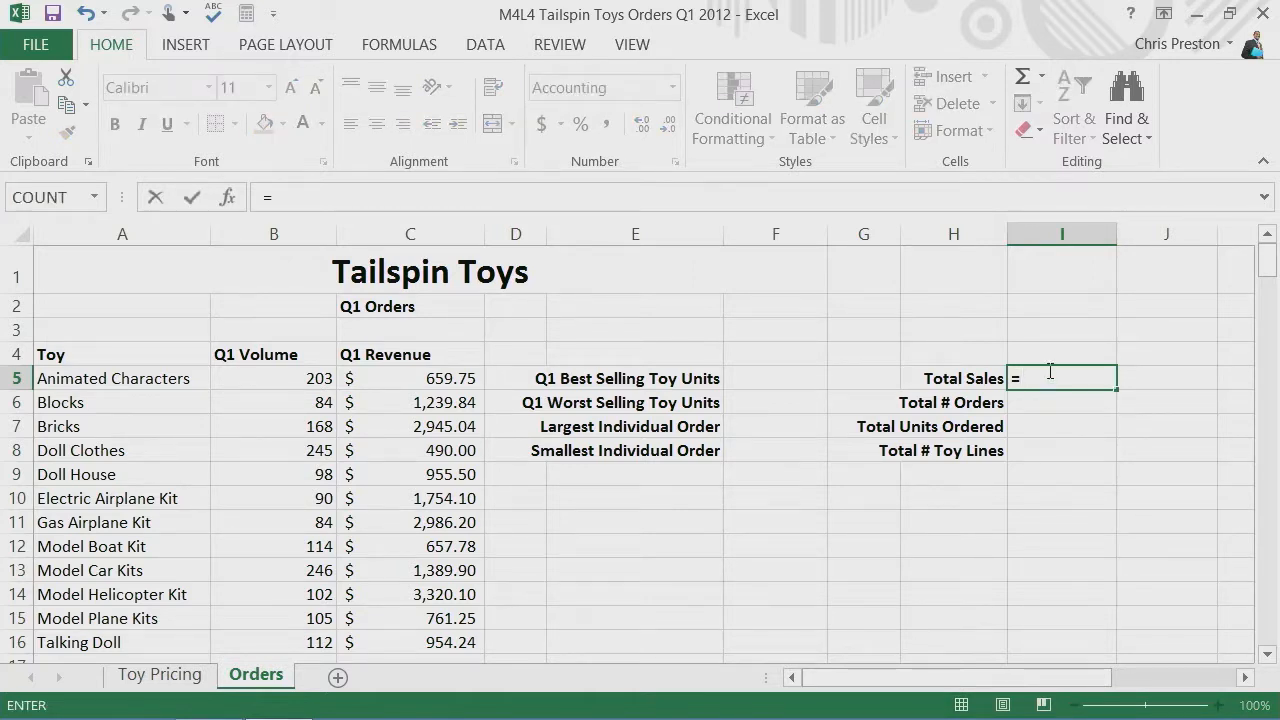
{"action": "left_click", "coordinate": [95, 197]}
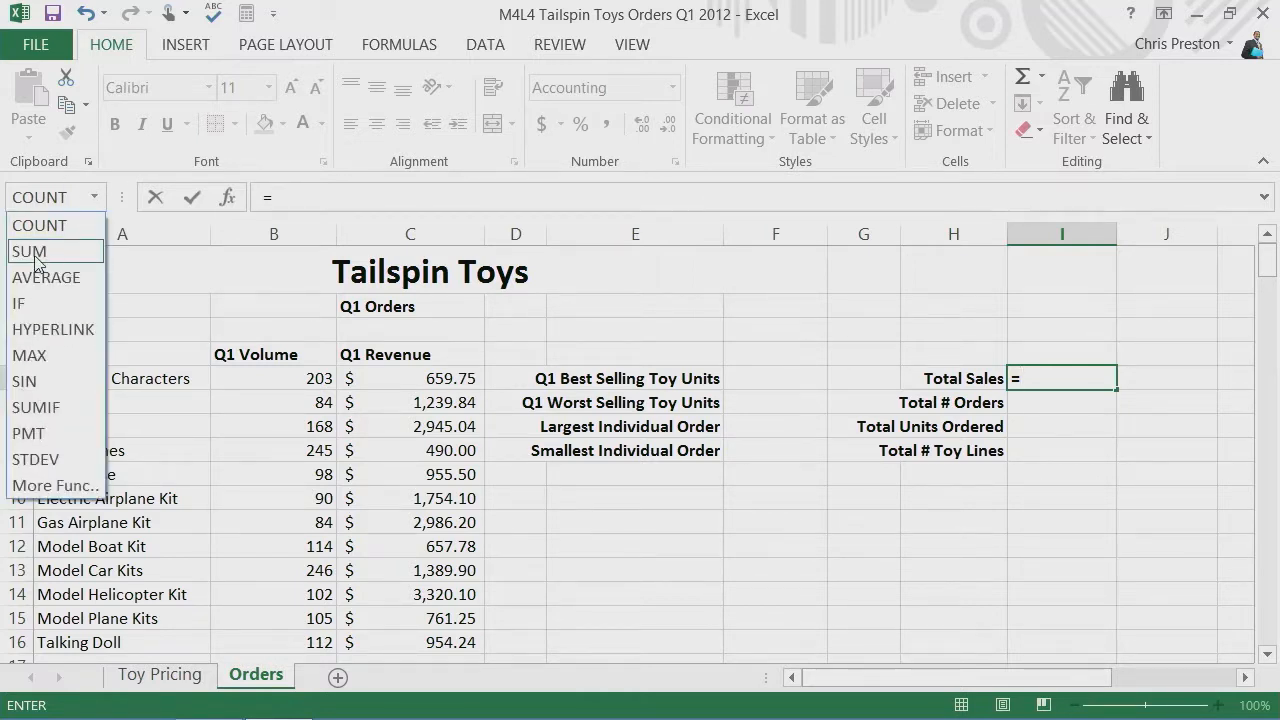
{"action": "left_click", "coordinate": [42, 251]}
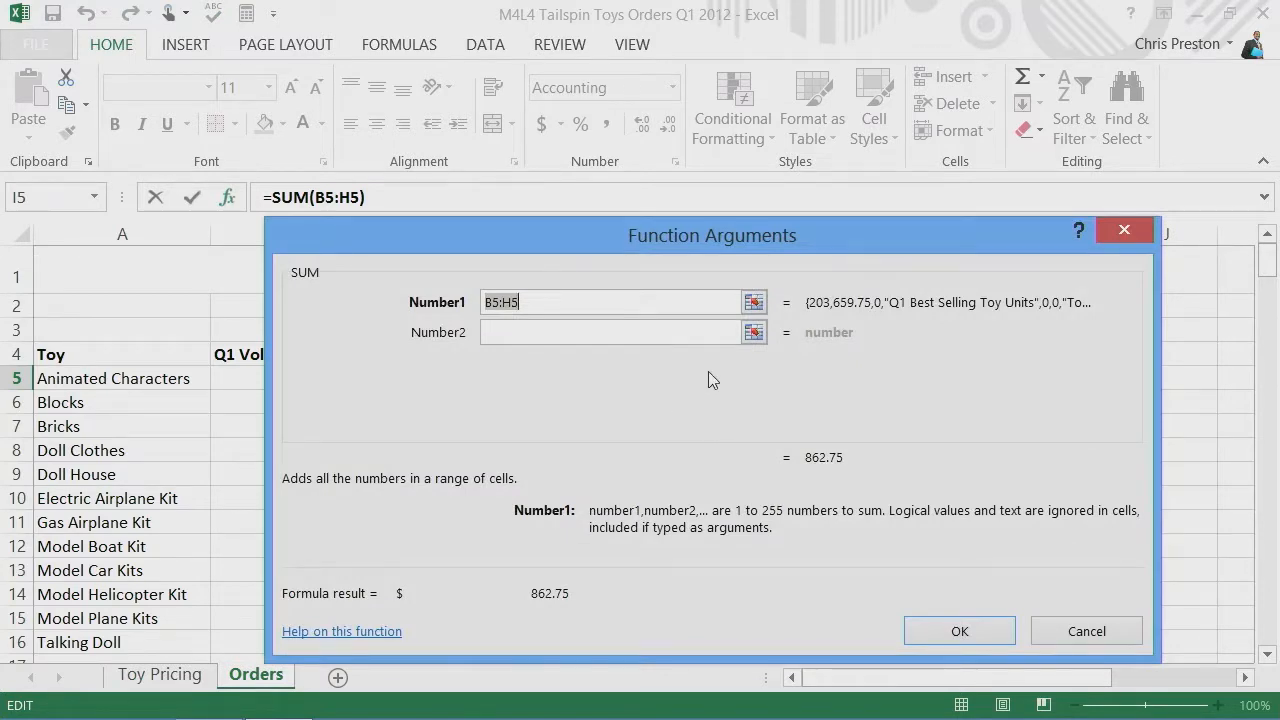
{"action": "type", "text": "Extended_"}
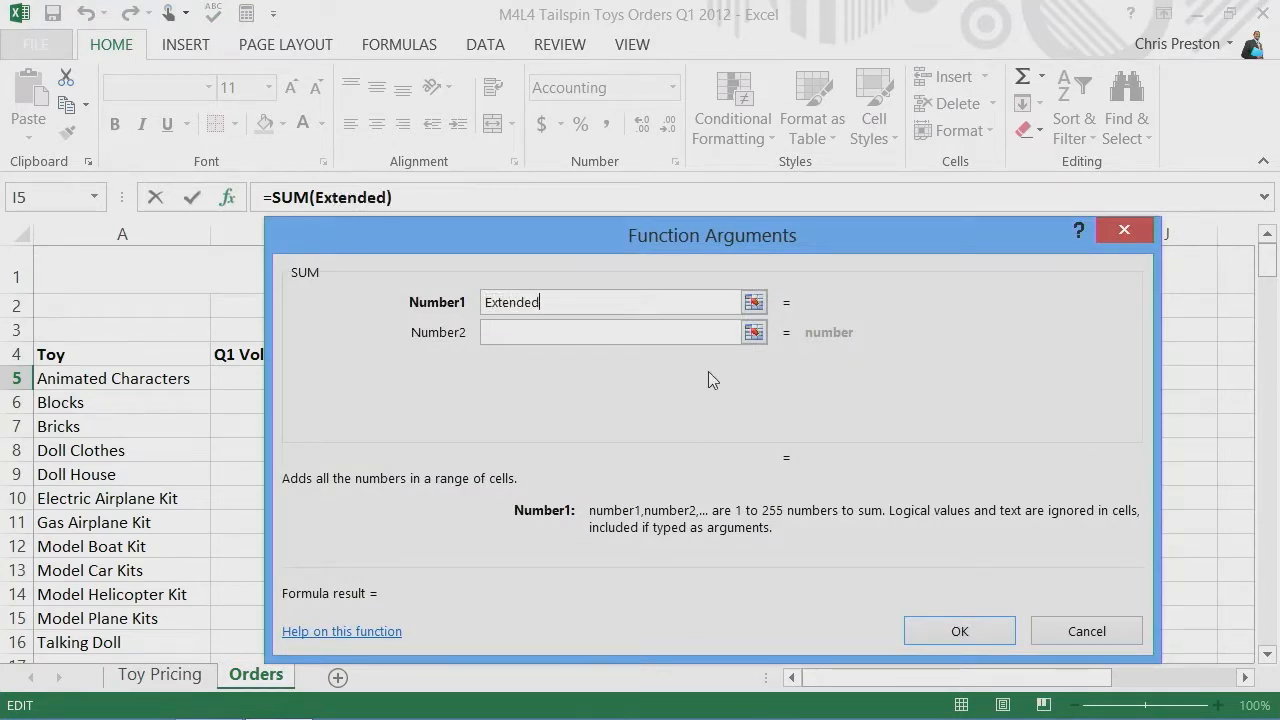
{"action": "type", "text": "Price"}
{"action": "left_click", "coordinate": [945, 630]}
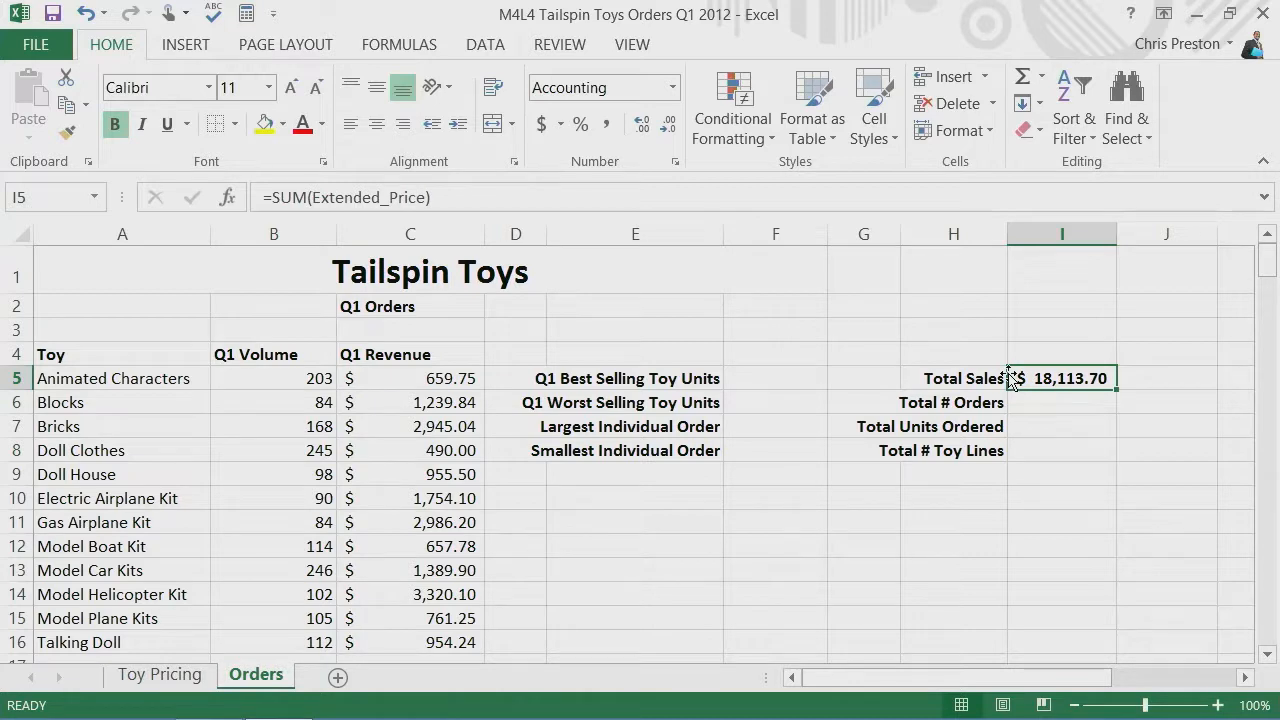
Calculate Q1 Best Selling Toy Units in F5 with the MAX function over b5:b16, and locate the matching volume
{"action": "left_click", "coordinate": [808, 379]}
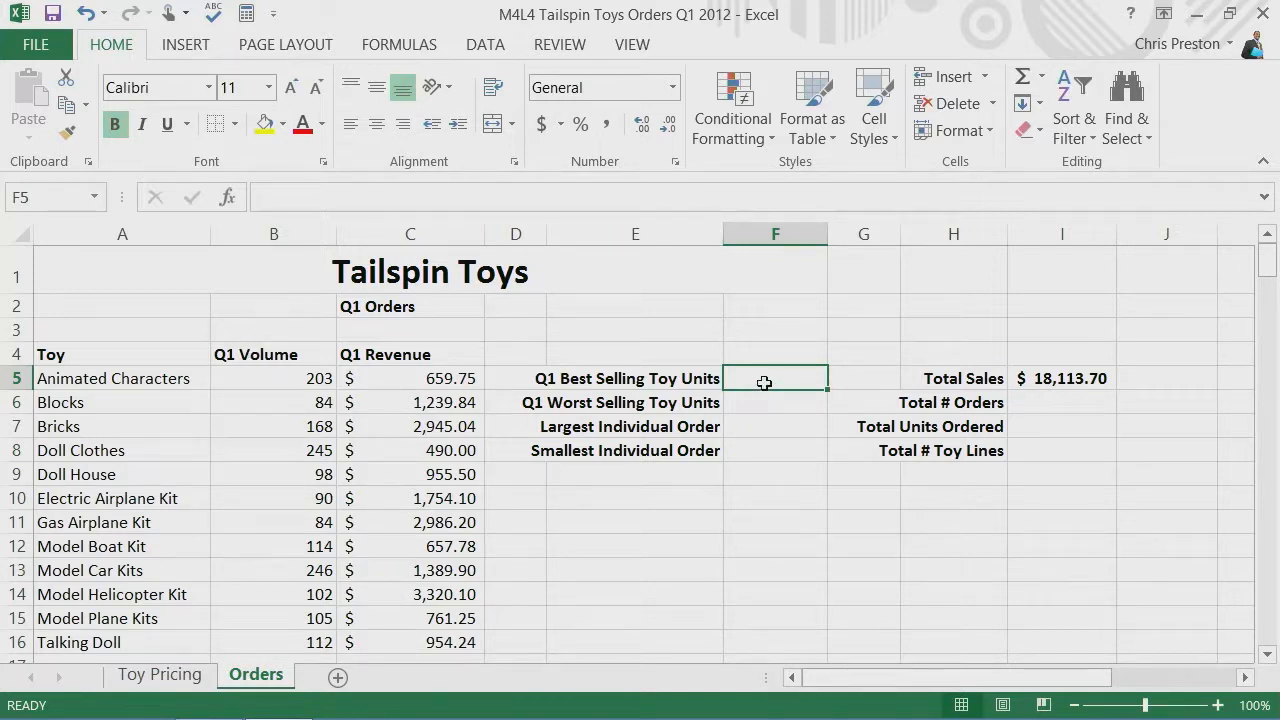
{"action": "left_click", "coordinate": [1043, 79]}
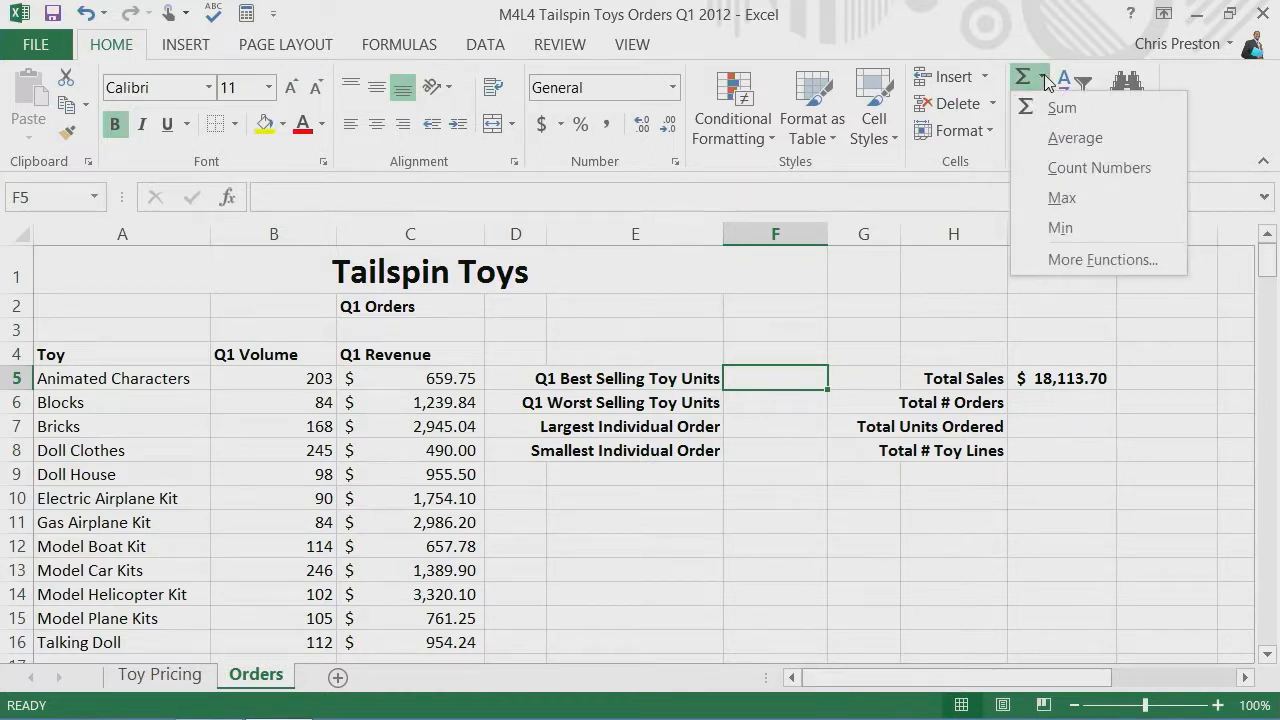
{"action": "left_click", "coordinate": [1089, 204]}
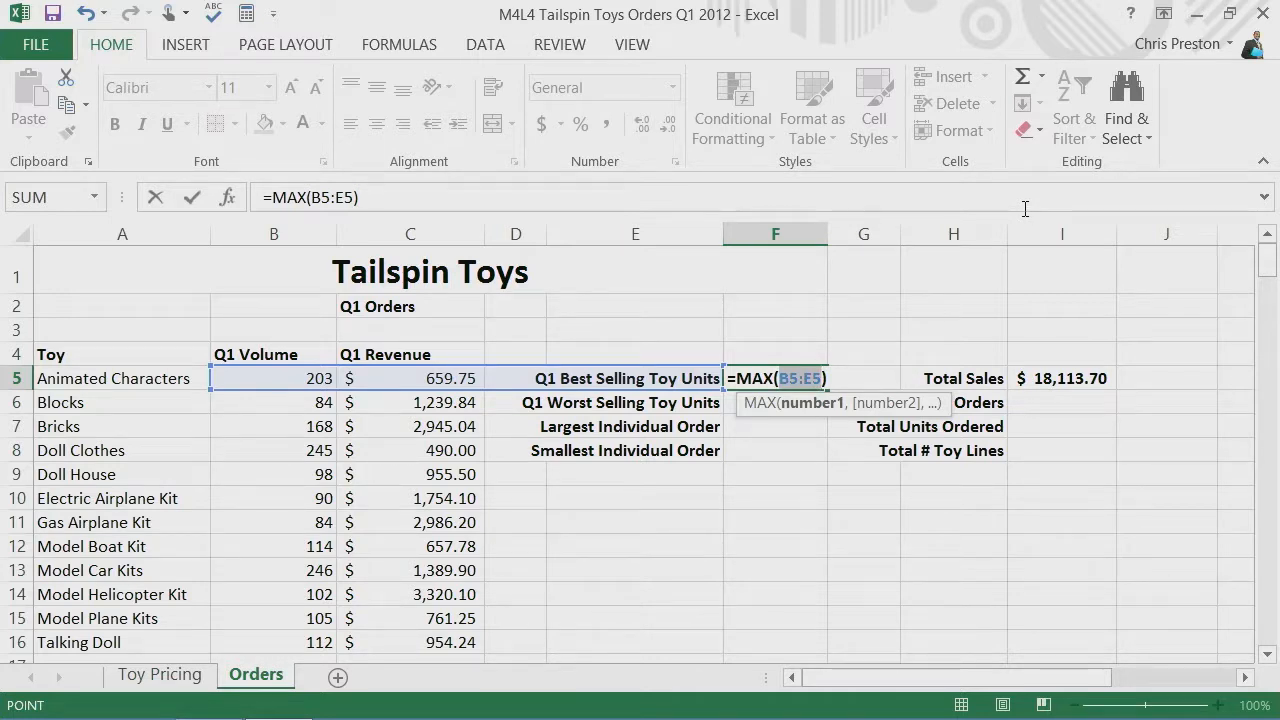
{"action": "left_click_drag", "start_coordinate": [311, 197], "coordinate": [349, 199]}
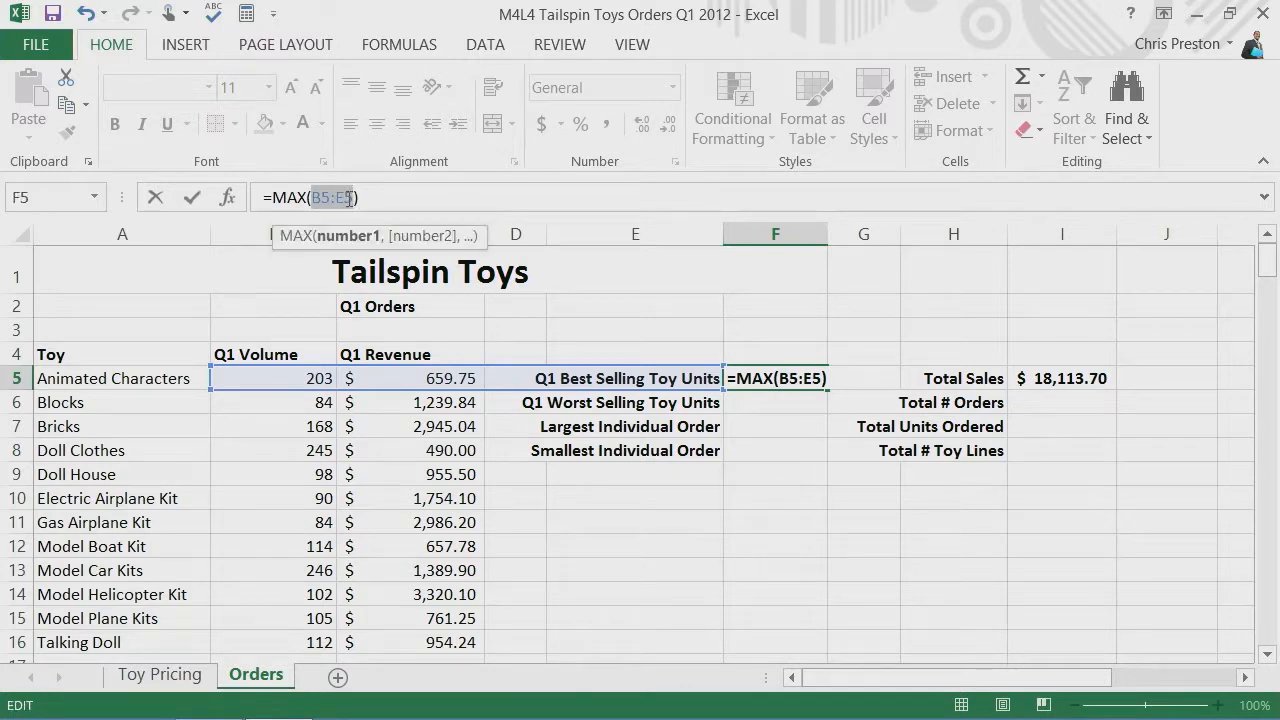
{"action": "type", "text": "b5"}
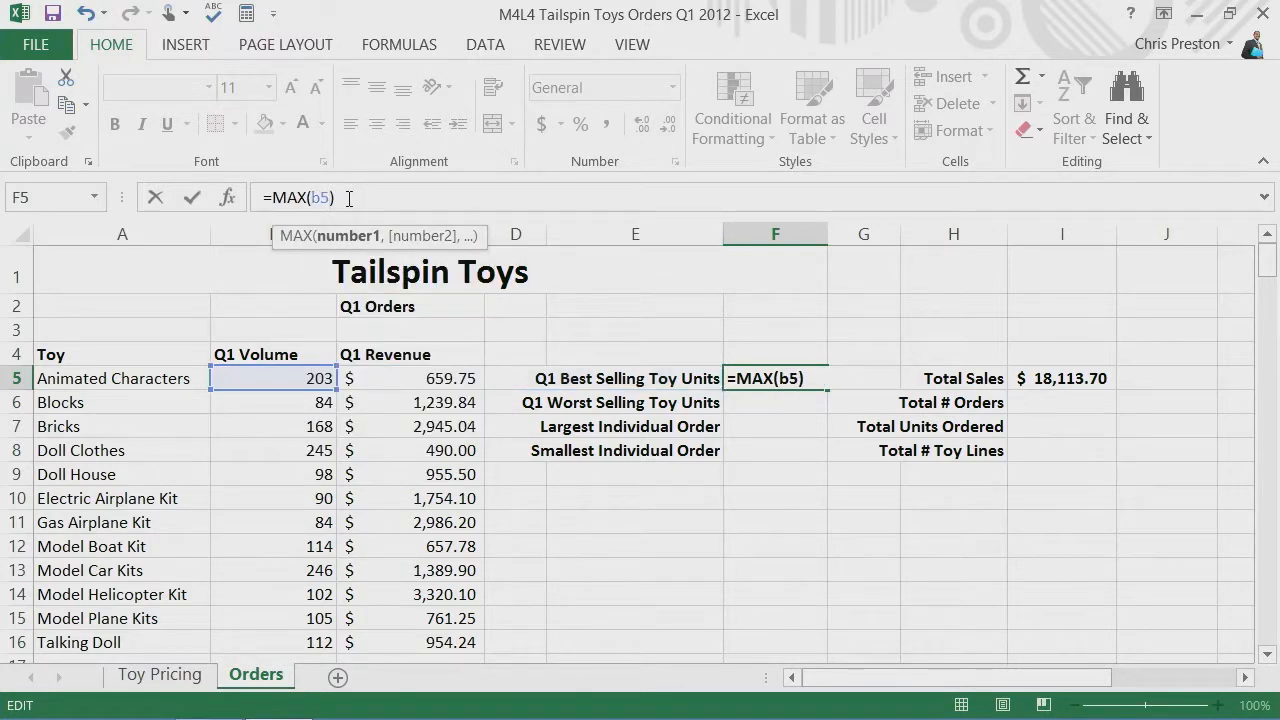
{"action": "type", "text": ":b16"}
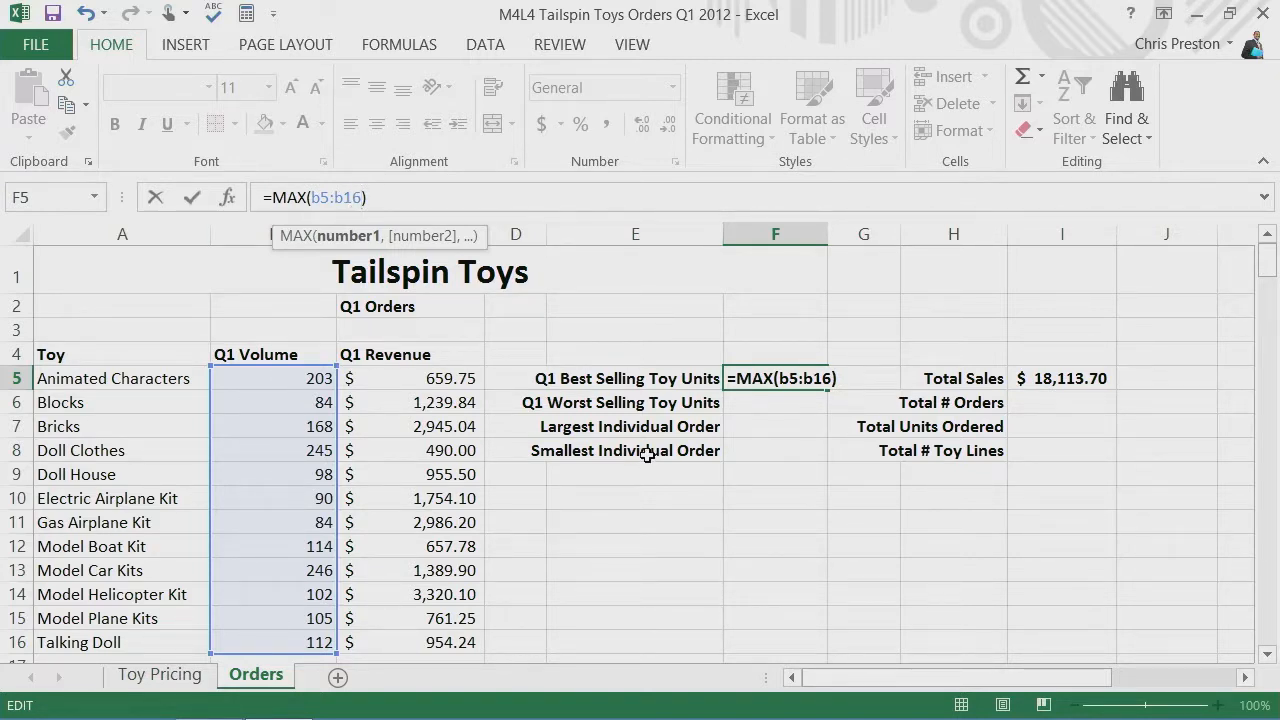
{"action": "key", "text": "Return"}
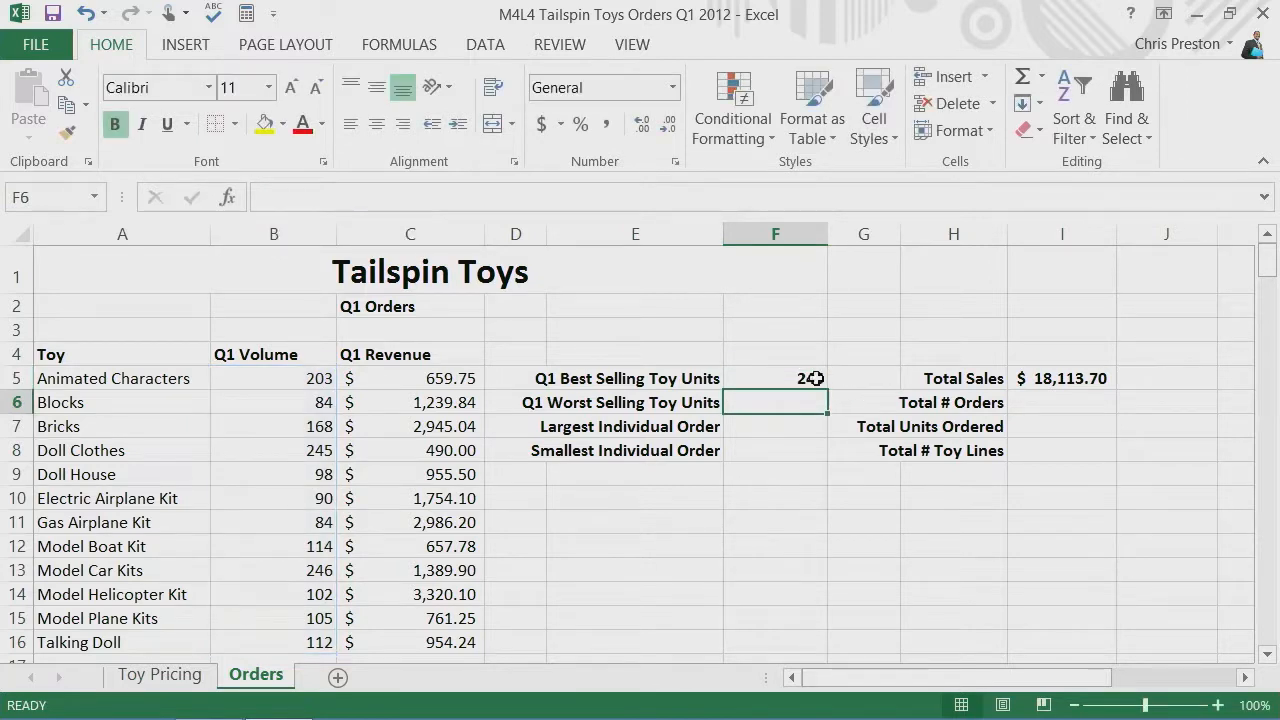
{"action": "left_click", "coordinate": [310, 572]}
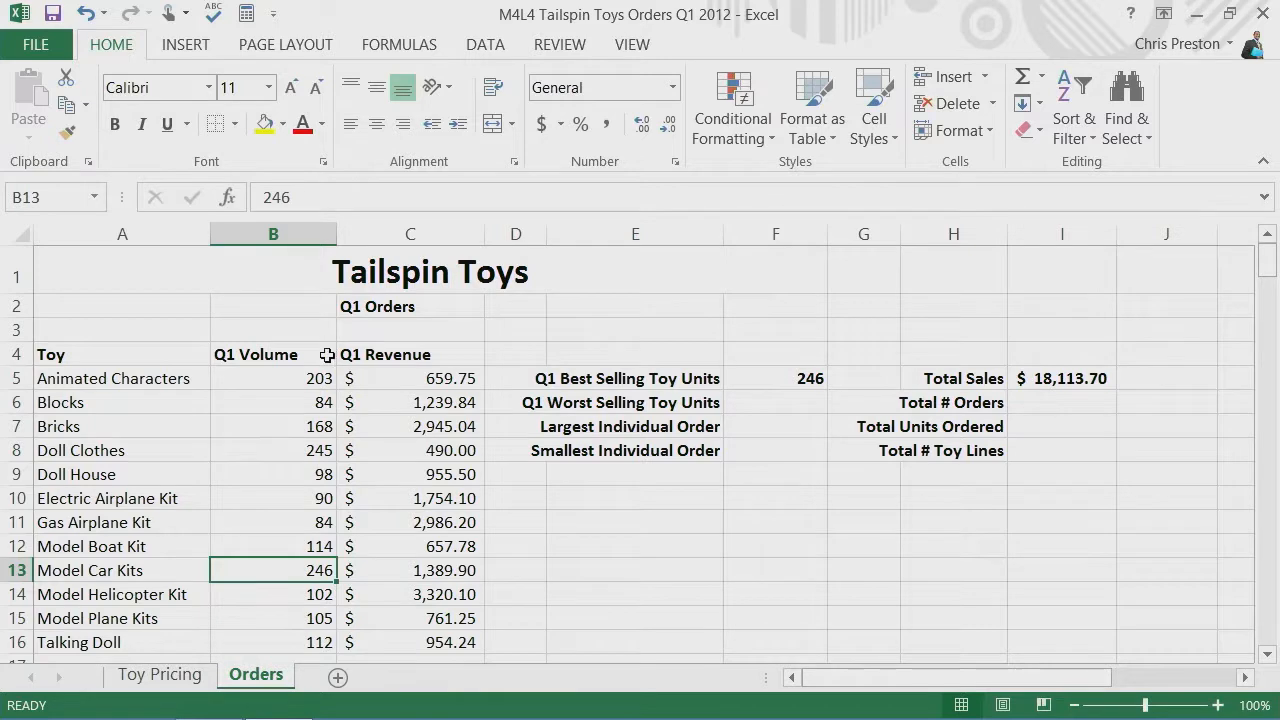
Calculate Q1 Worst Selling Toy Units in F6 with the MIN function over the Q1 Volume values in B5:B16
{"action": "left_click", "coordinate": [786, 404]}
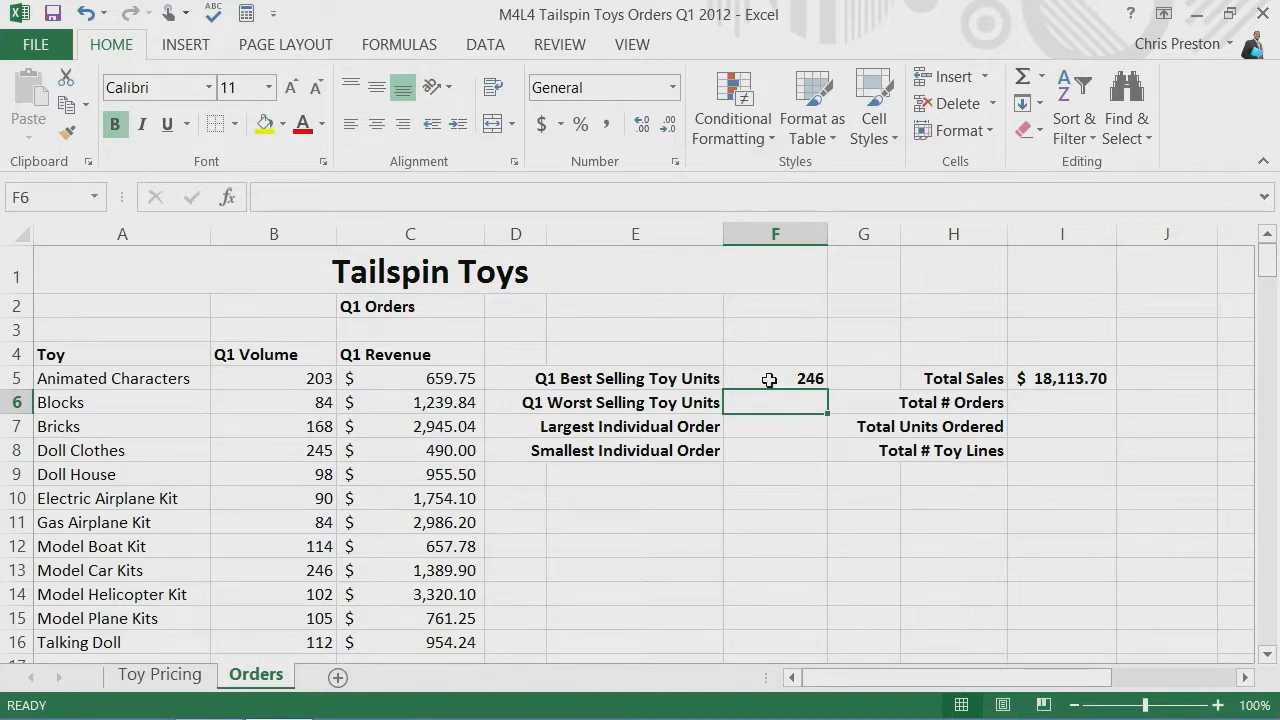
{"action": "left_click", "coordinate": [388, 48]}
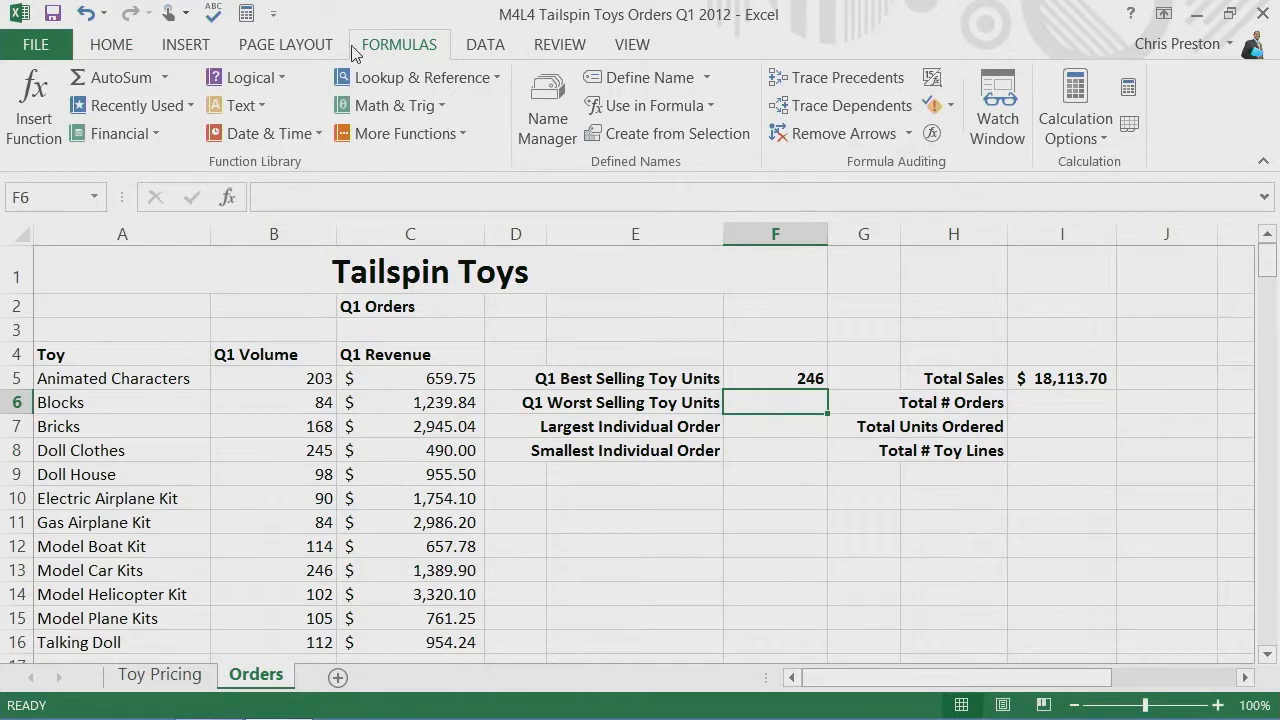
{"action": "left_click", "coordinate": [166, 80]}
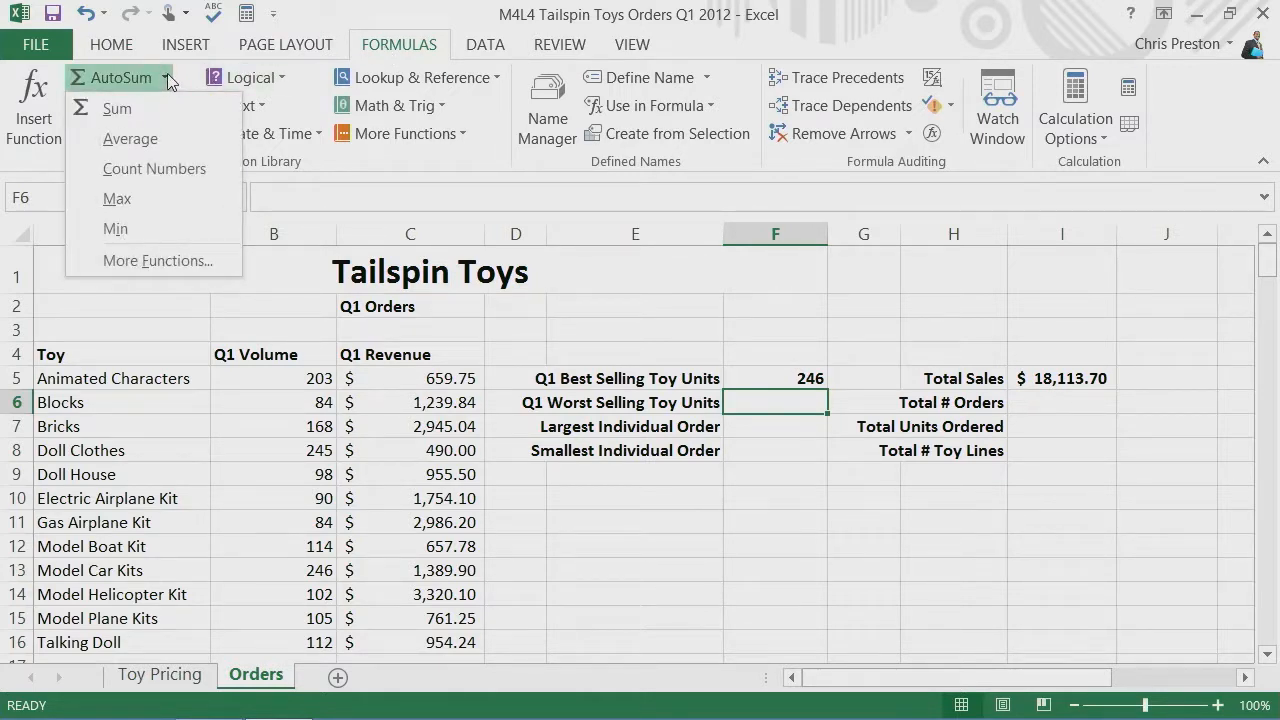
{"action": "left_click", "coordinate": [167, 77]}
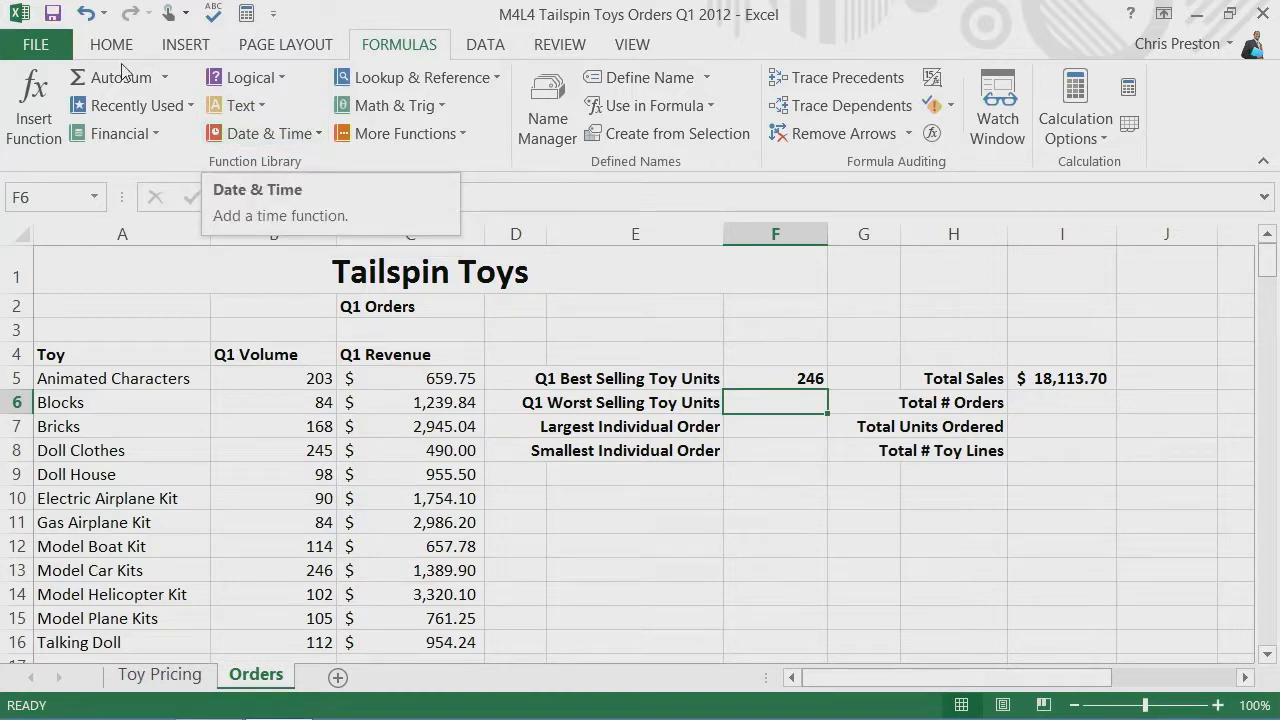
{"action": "left_click", "coordinate": [162, 78]}
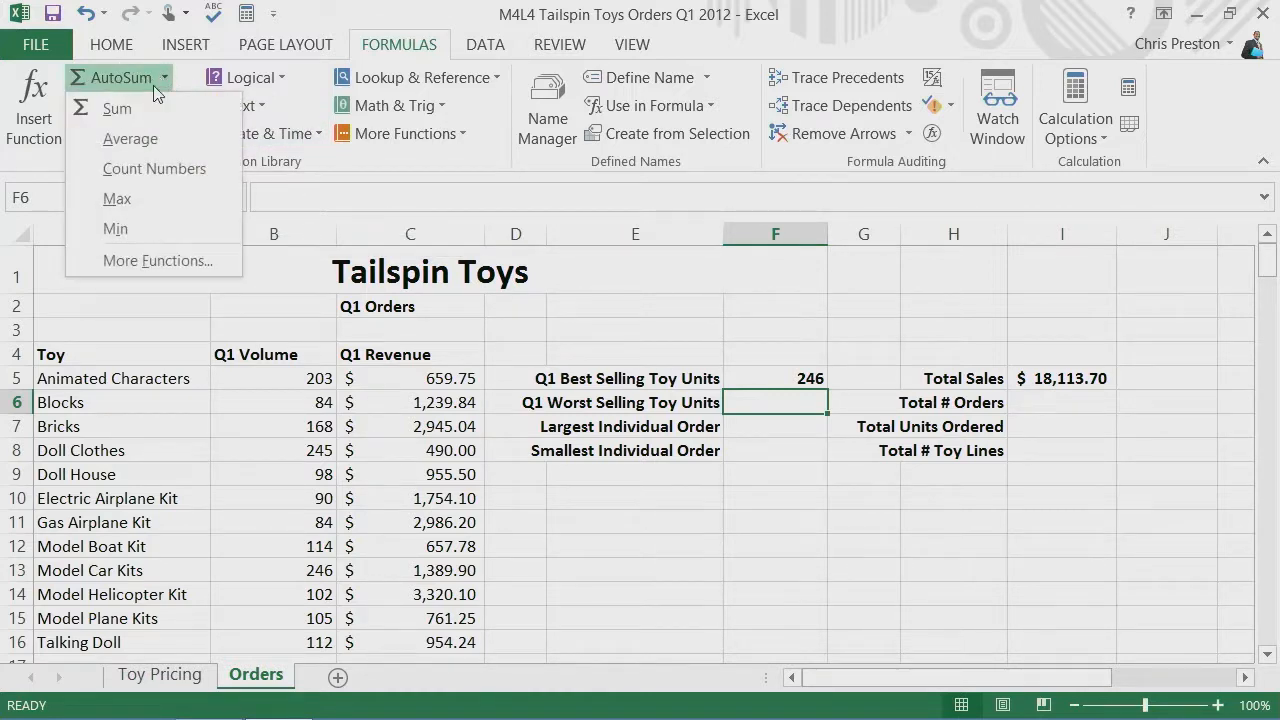
{"action": "left_click", "coordinate": [116, 230]}
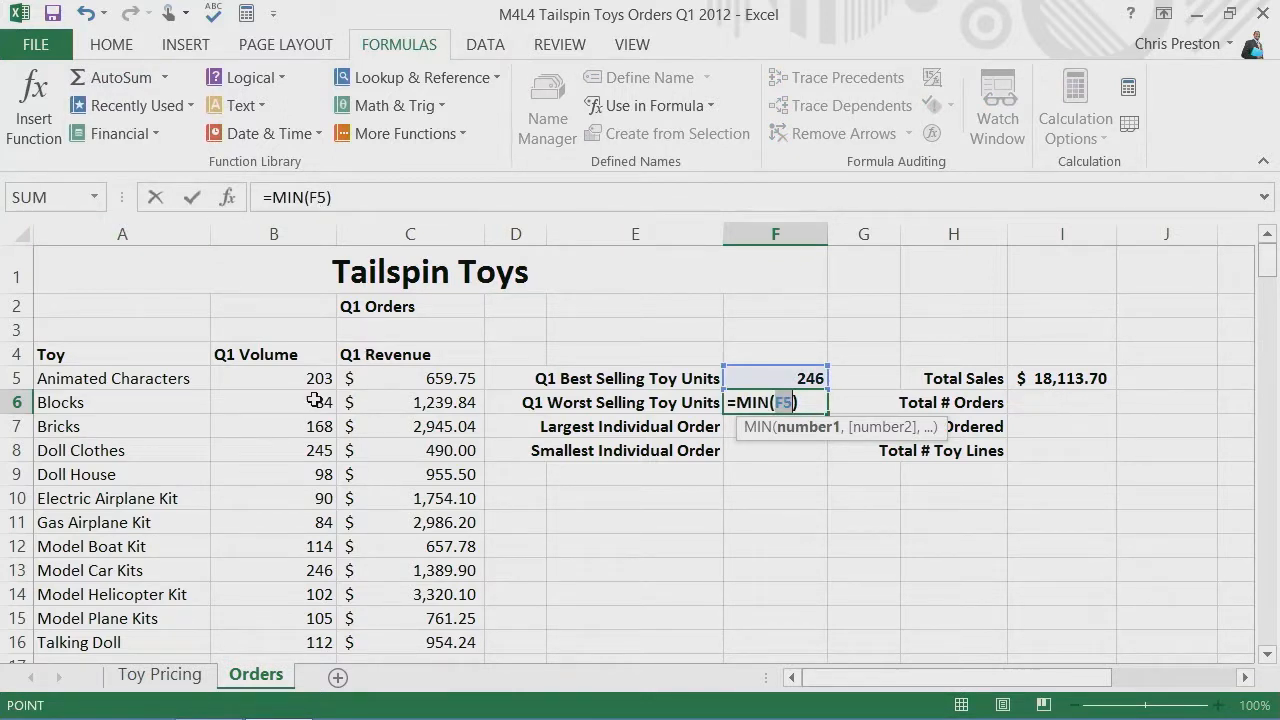
{"action": "left_click_drag", "start_coordinate": [302, 378], "coordinate": [300, 644]}
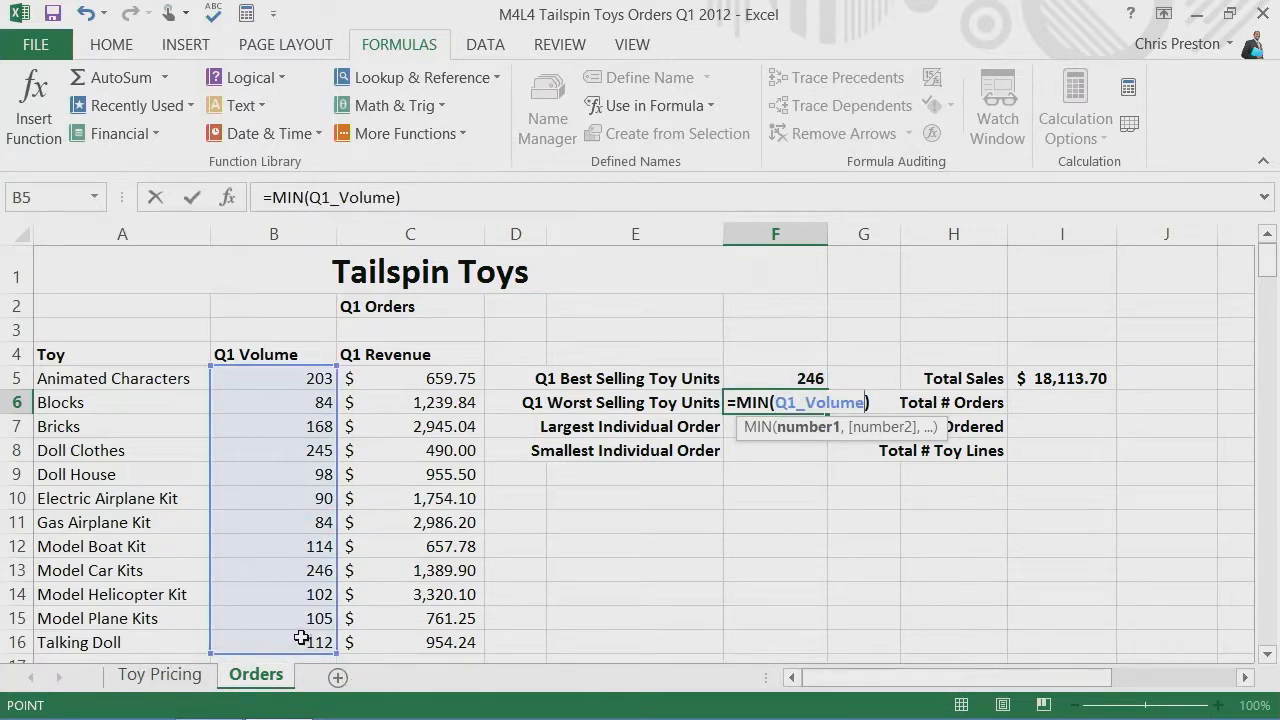
{"action": "key", "text": "Return"}
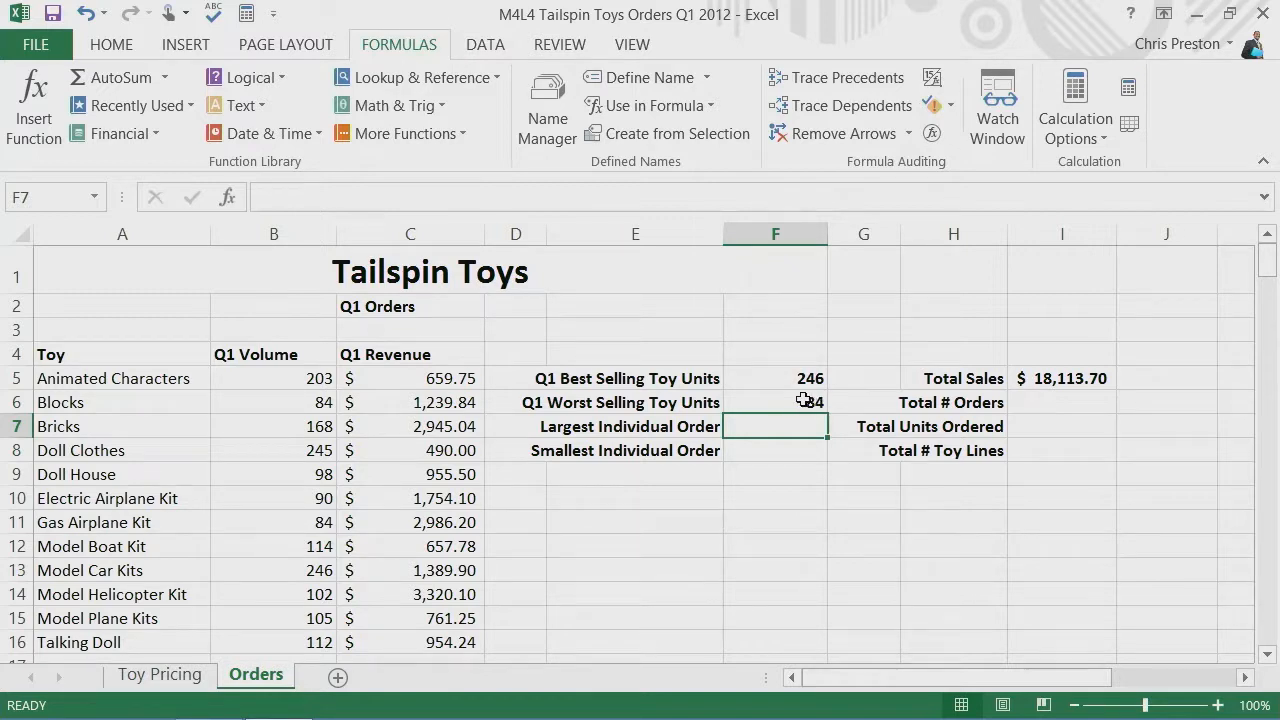
Calculate Total # Orders in I6 by searching for the COUNT function and applying it to Extended_Price, and review the orders table
{"action": "left_click", "coordinate": [1082, 407]}
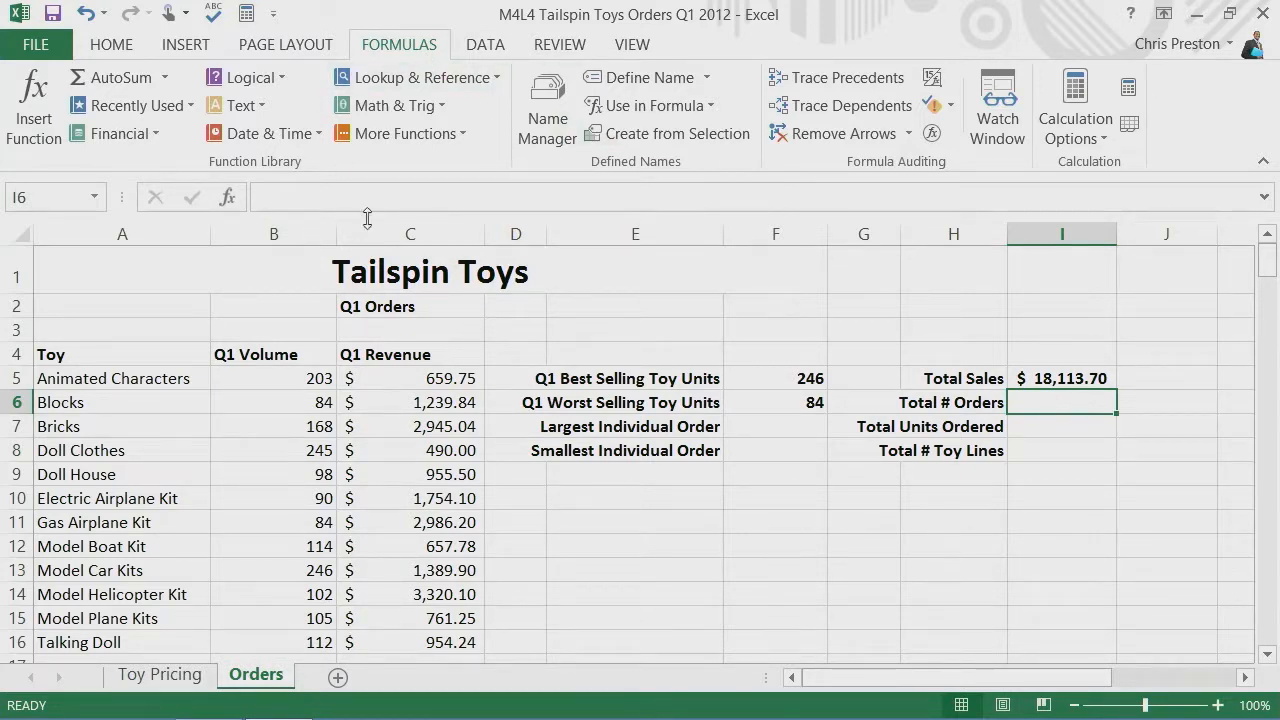
{"action": "left_click", "coordinate": [33, 95]}
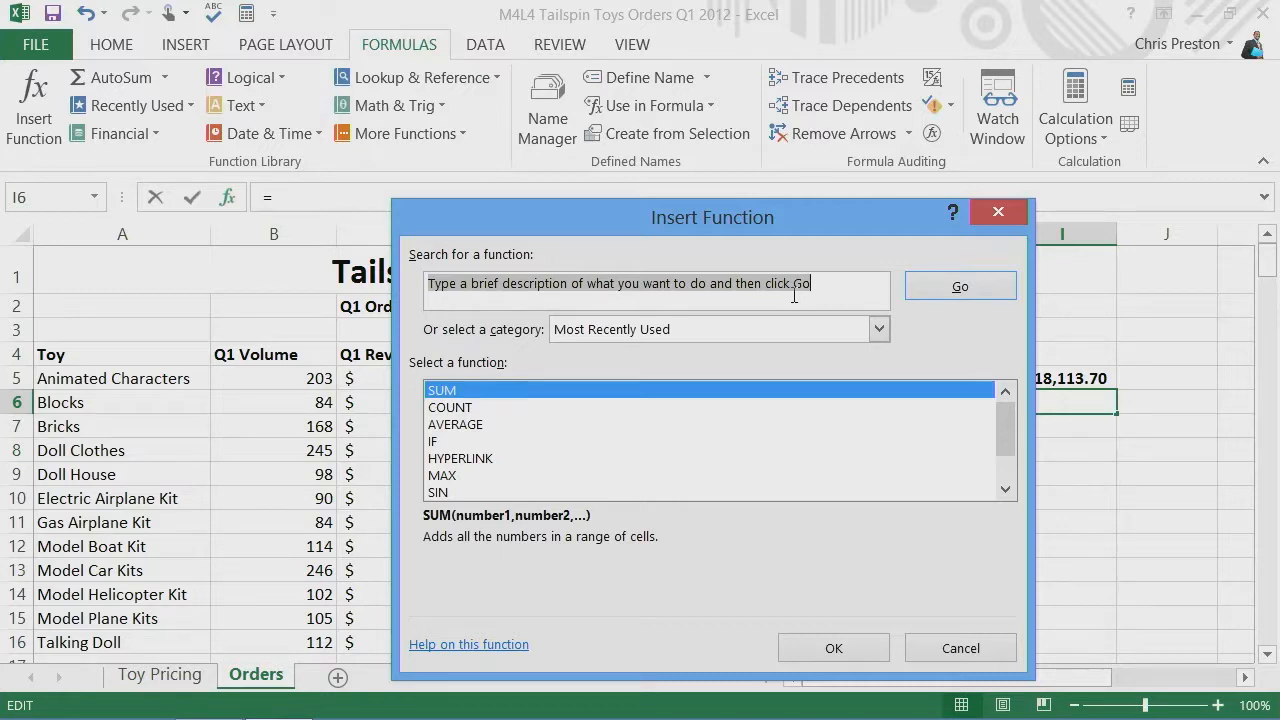
{"action": "type", "text": "count"}
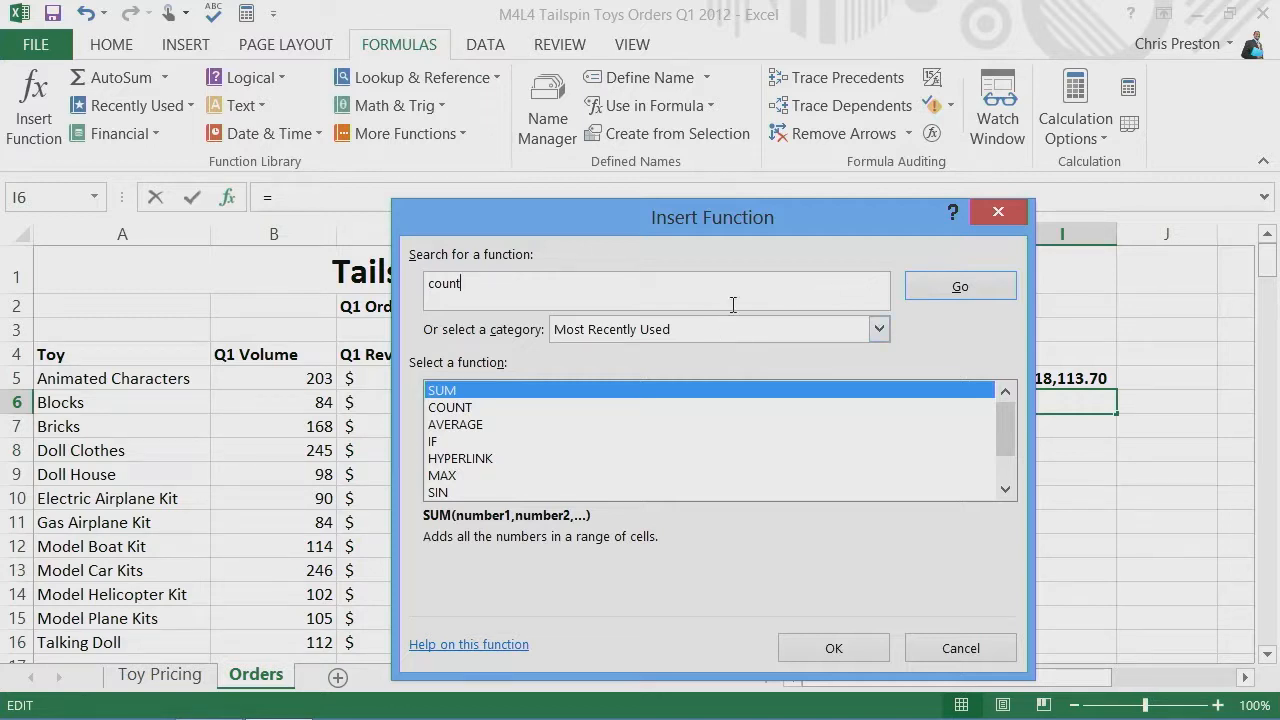
{"action": "left_click", "coordinate": [937, 292]}
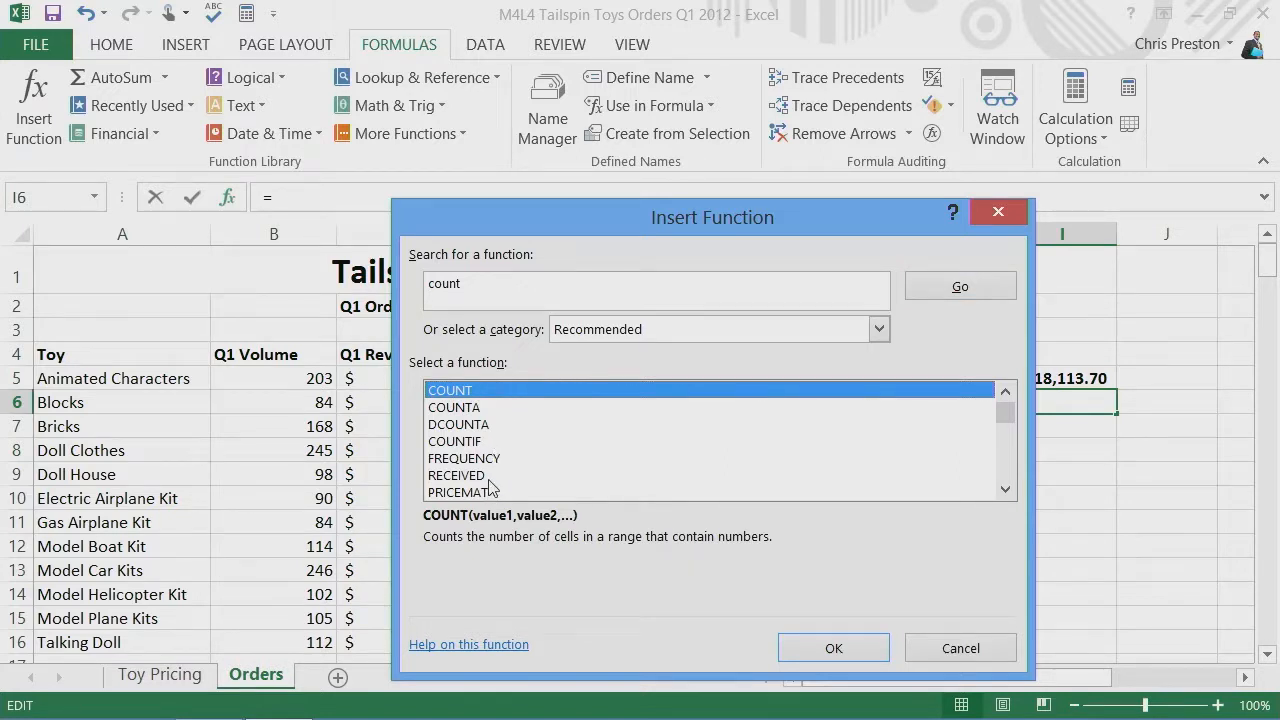
{"action": "double_click", "coordinate": [463, 392]}
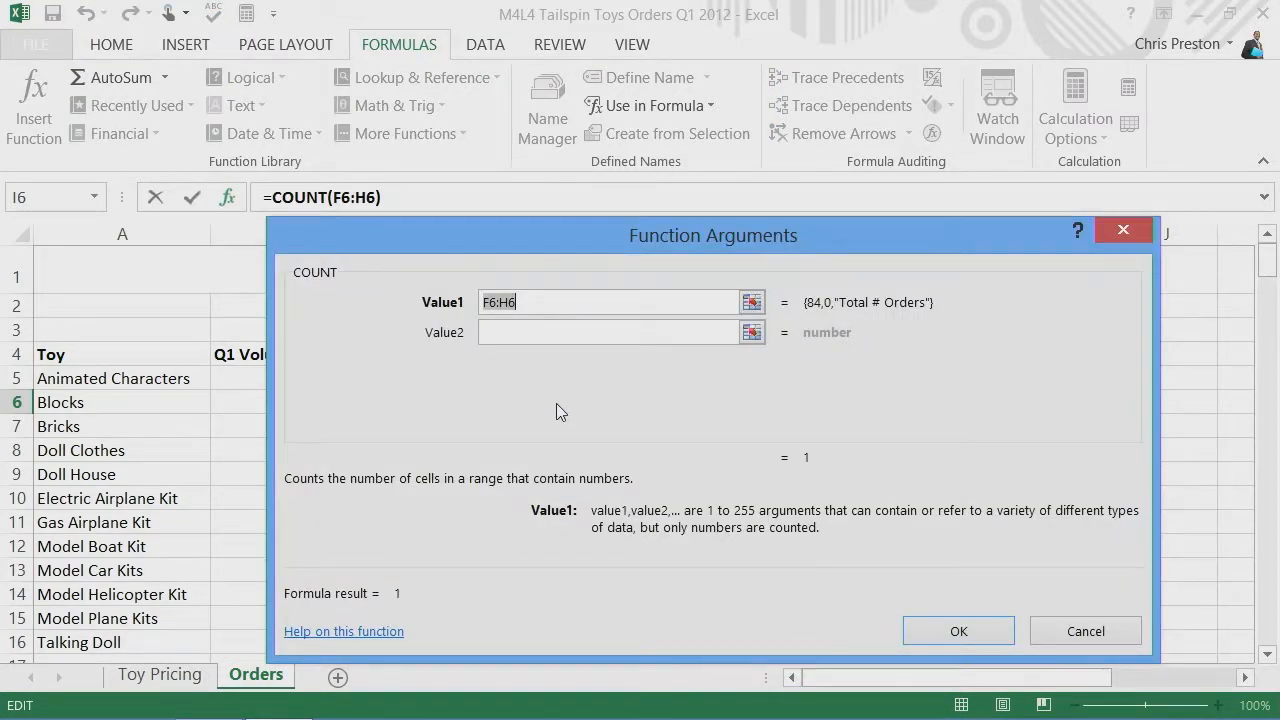
{"action": "type", "text": "Ex"}
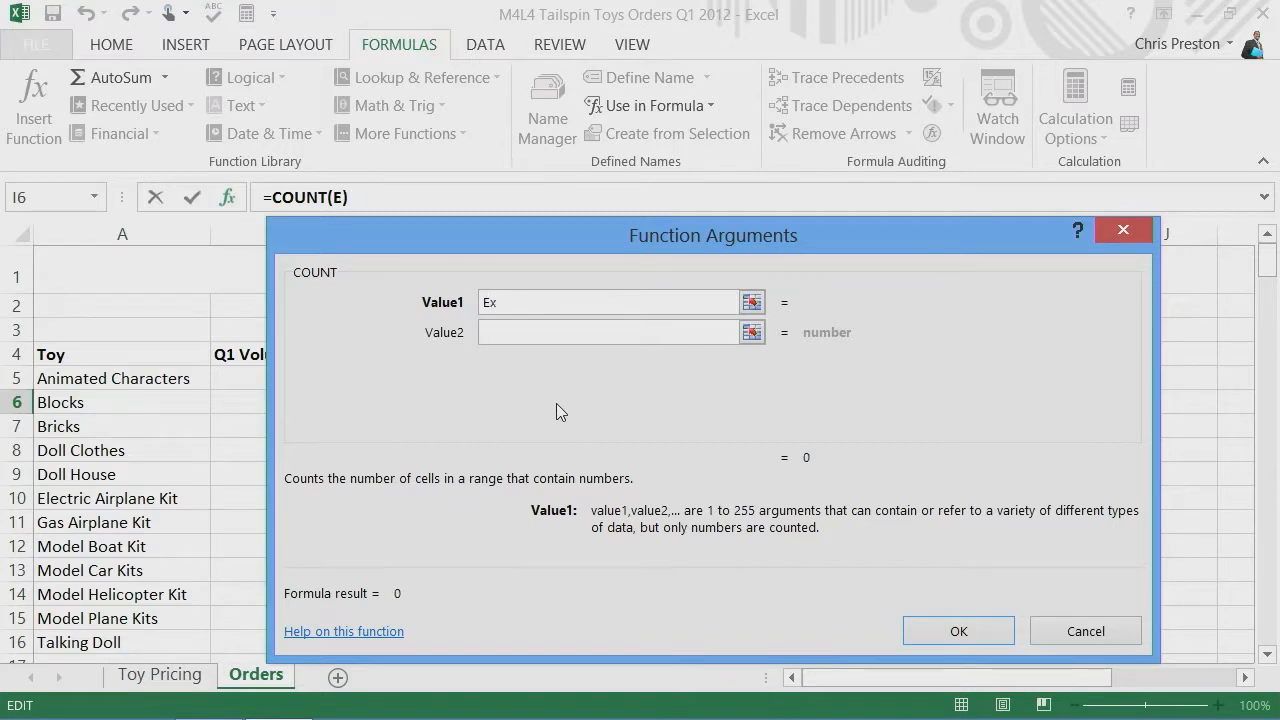
{"action": "type", "text": "tended_Price"}
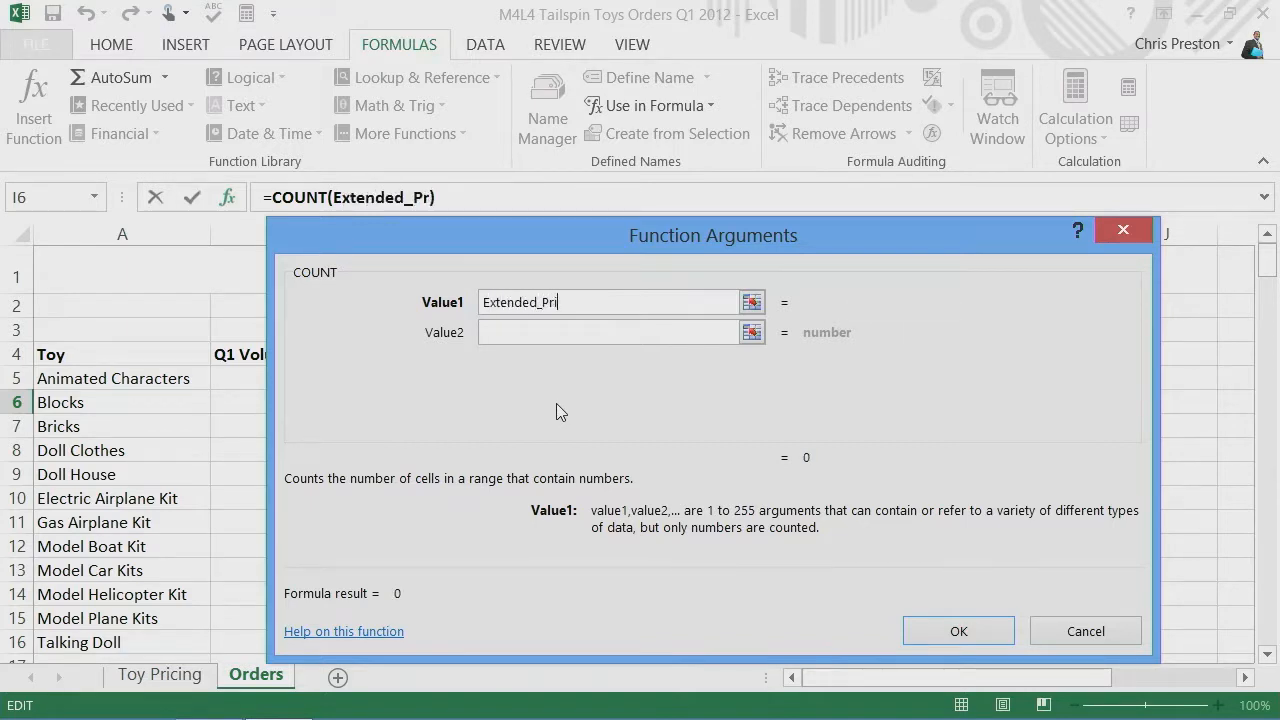
{"action": "left_click", "coordinate": [955, 631]}
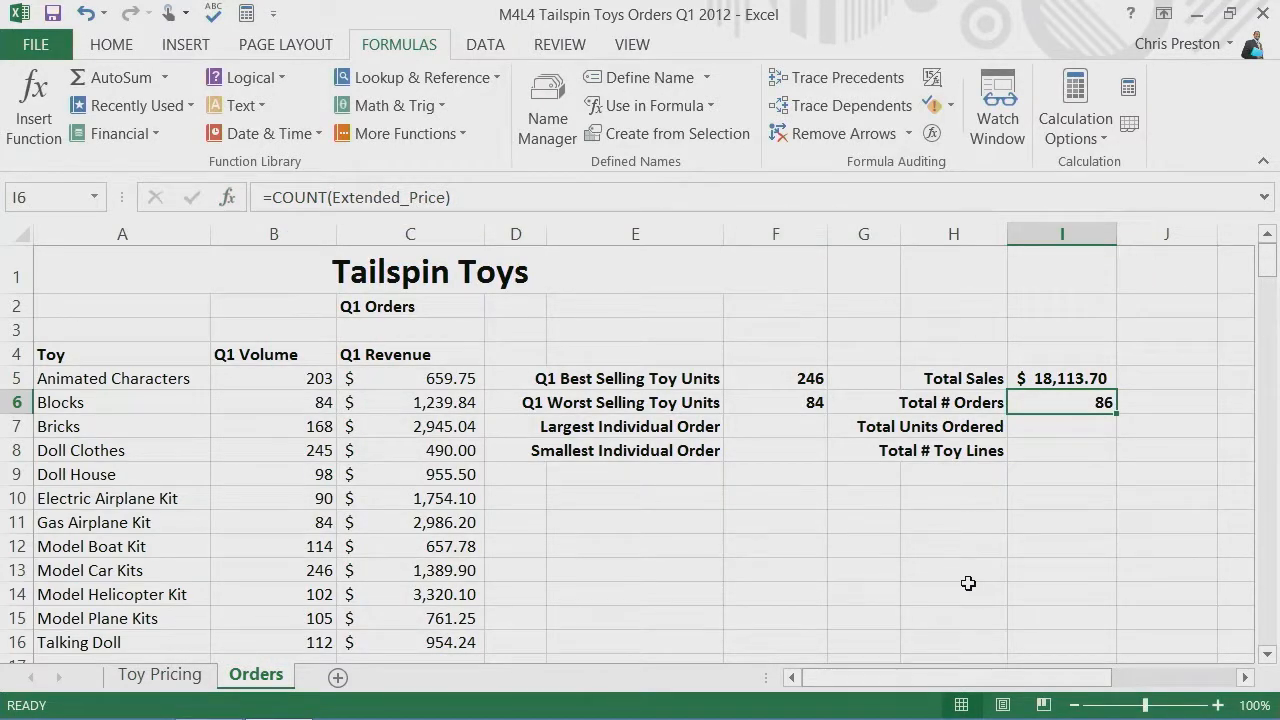
{"action": "scroll", "coordinate": [834, 551], "scroll_direction": "down", "scroll_amount": 3}
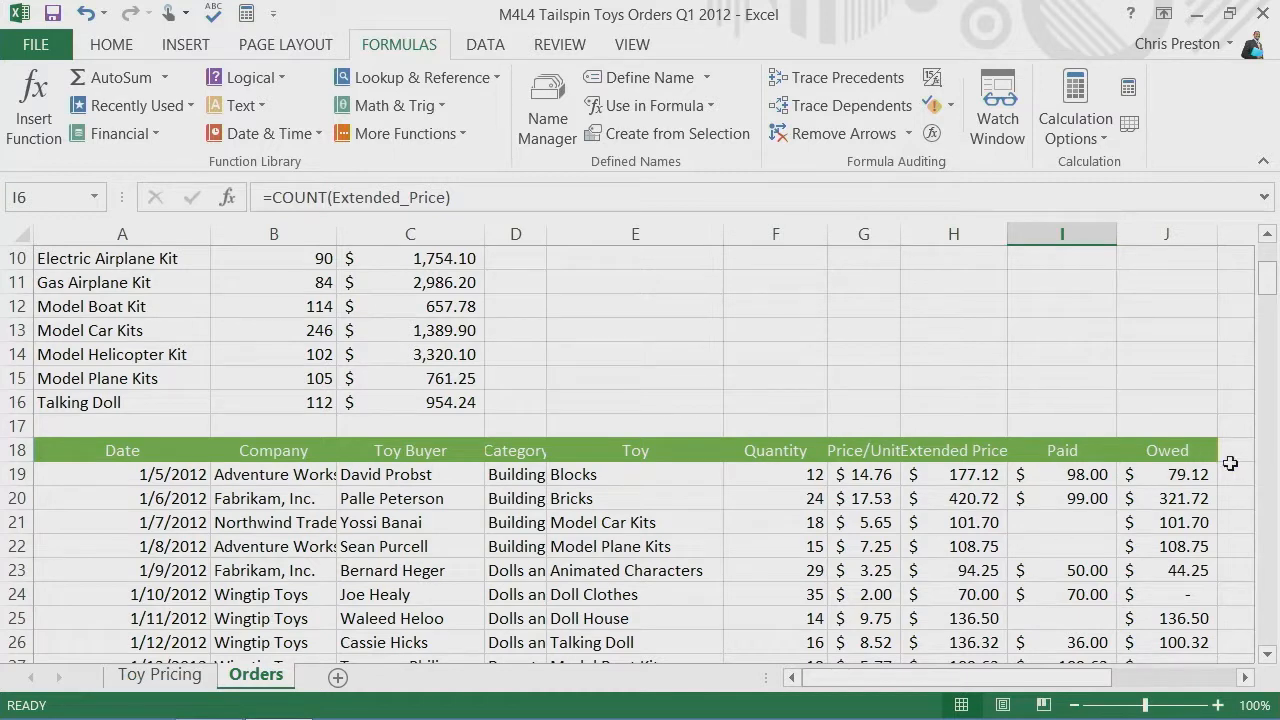
{"action": "left_click_drag", "start_coordinate": [1273, 288], "coordinate": [1273, 262]}
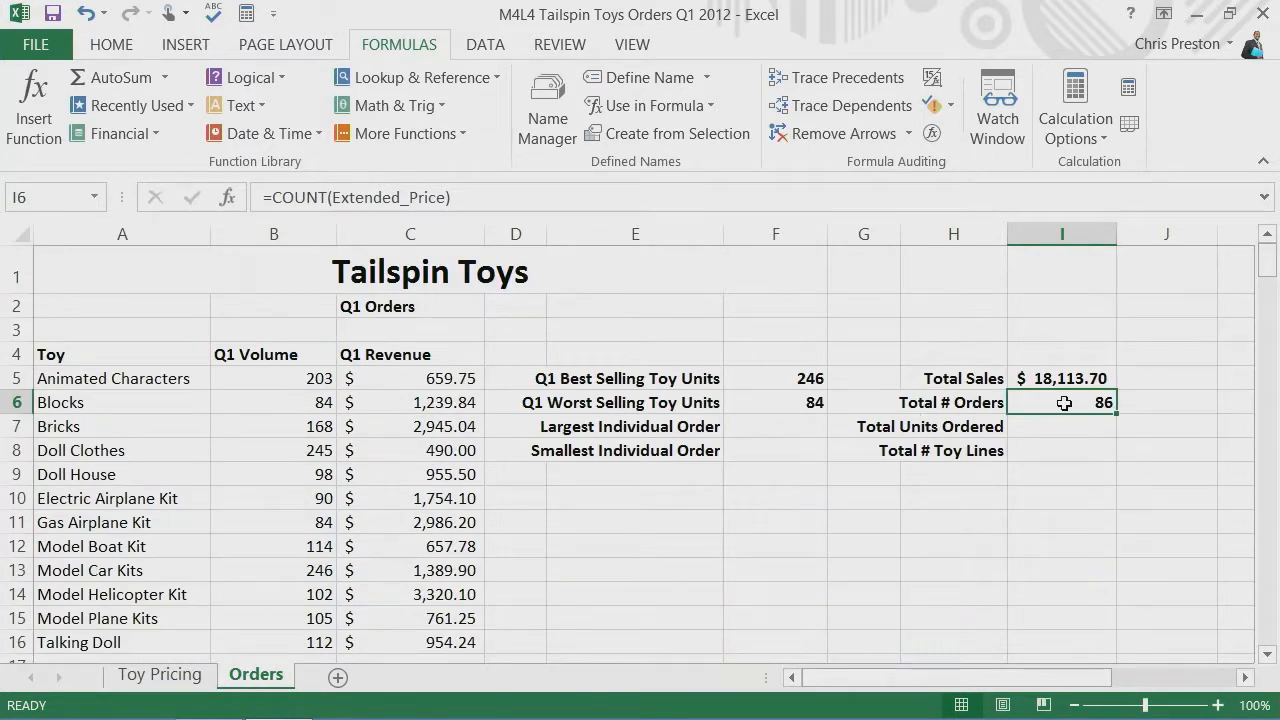